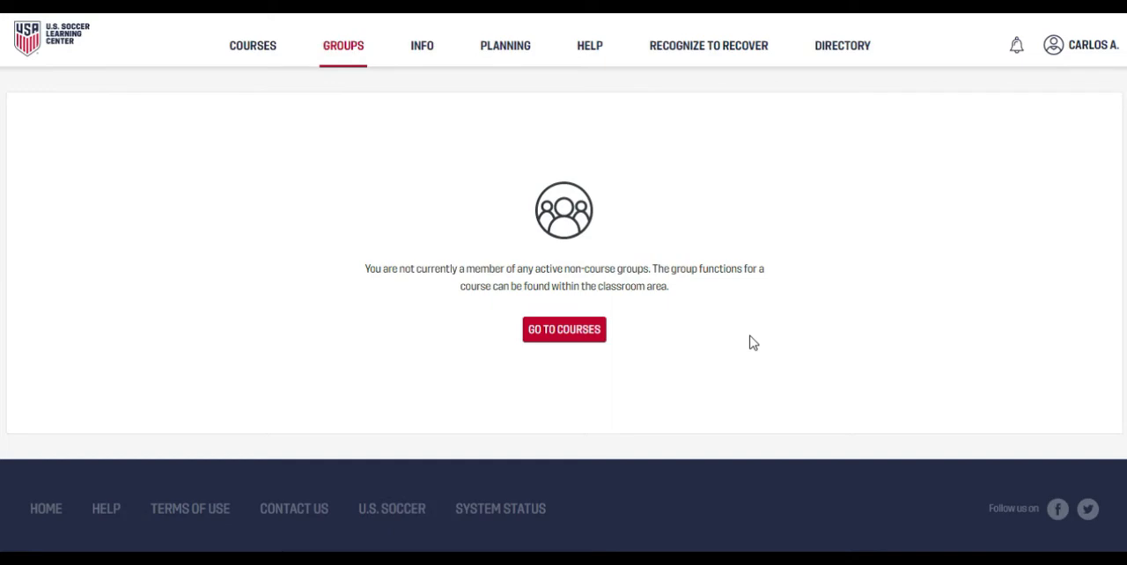
triple_click(563, 277)
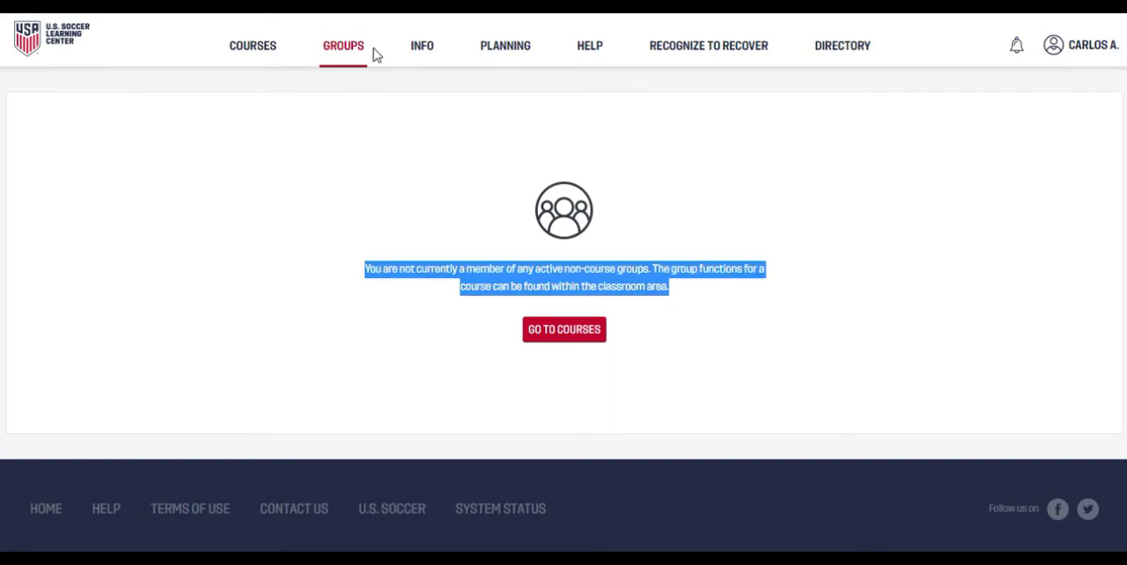
Step: Start a new planning graphic titled "video" and proceed to its editor
mouse_move(506, 58)
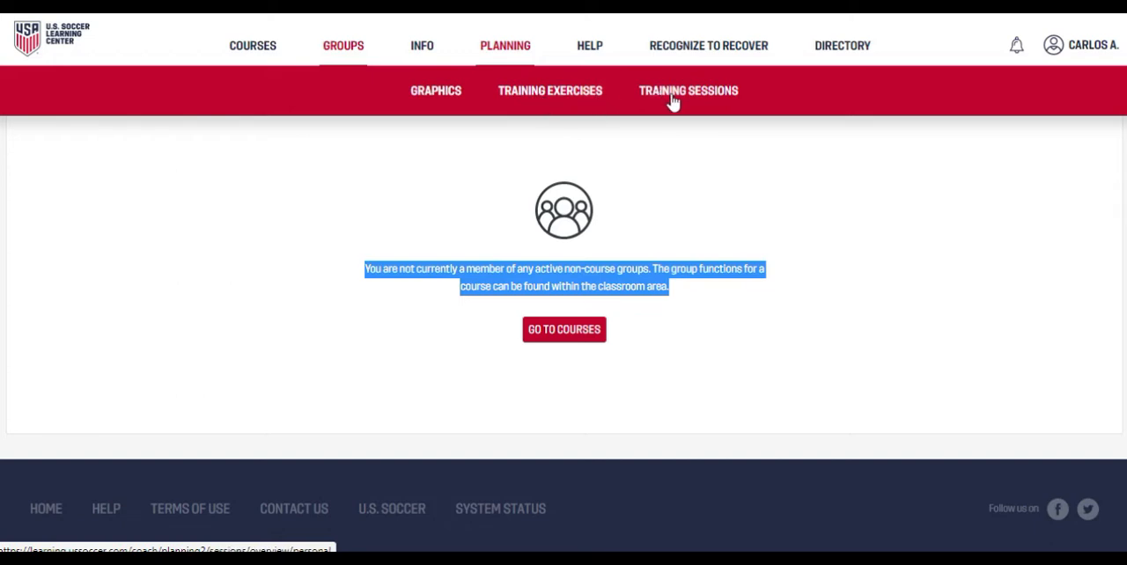
left_click(446, 98)
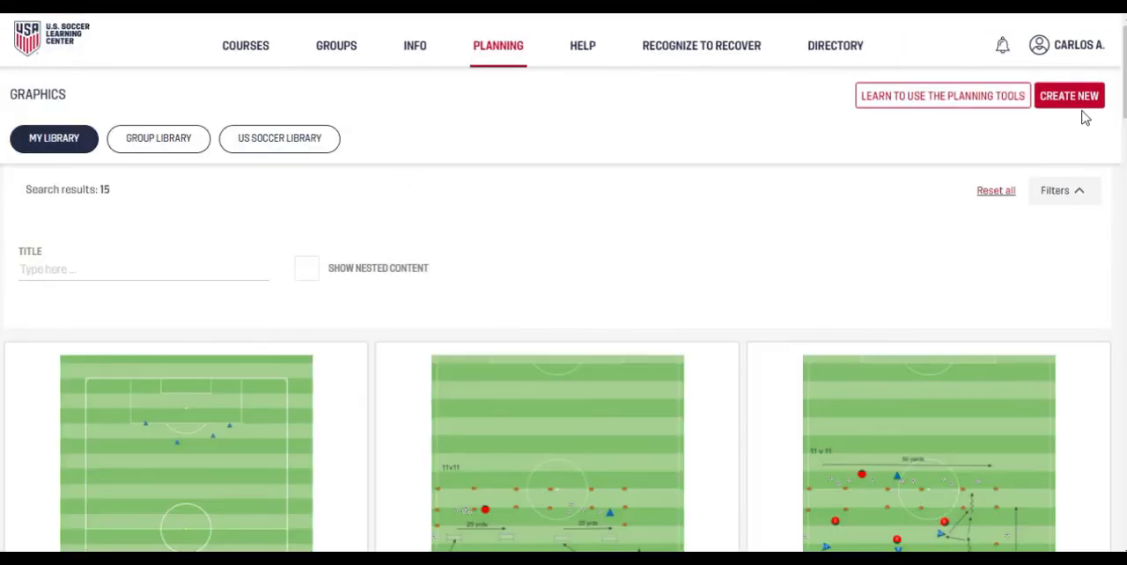
left_click(1076, 97)
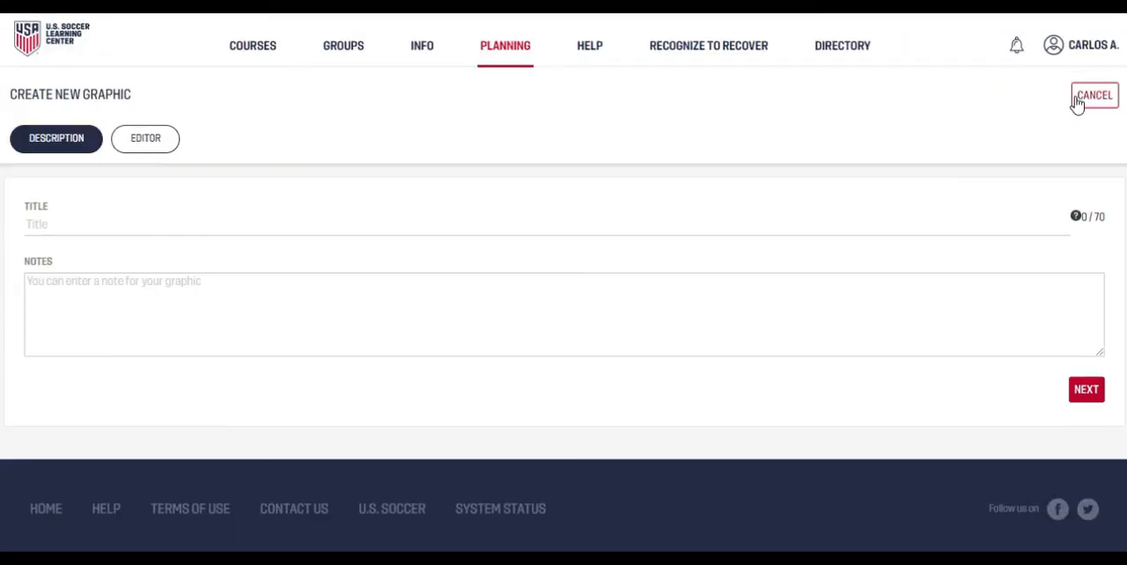
left_click(287, 229)
type("video")
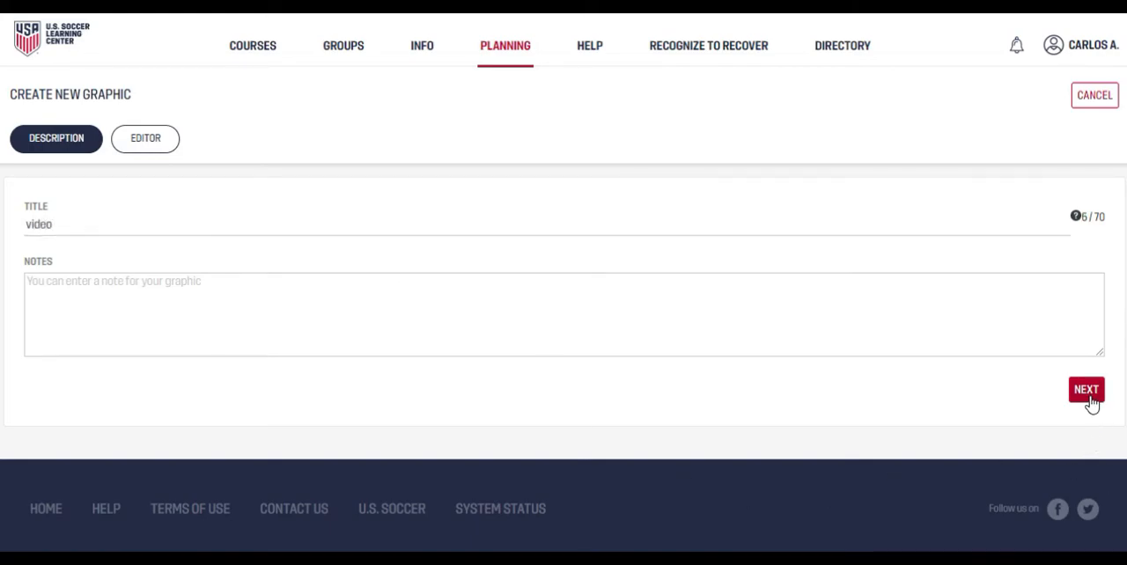
left_click(1090, 401)
Step: Place six circular tactic markers around the edge of the upper penalty area on the pitch
scroll(34, 335, "down", 1)
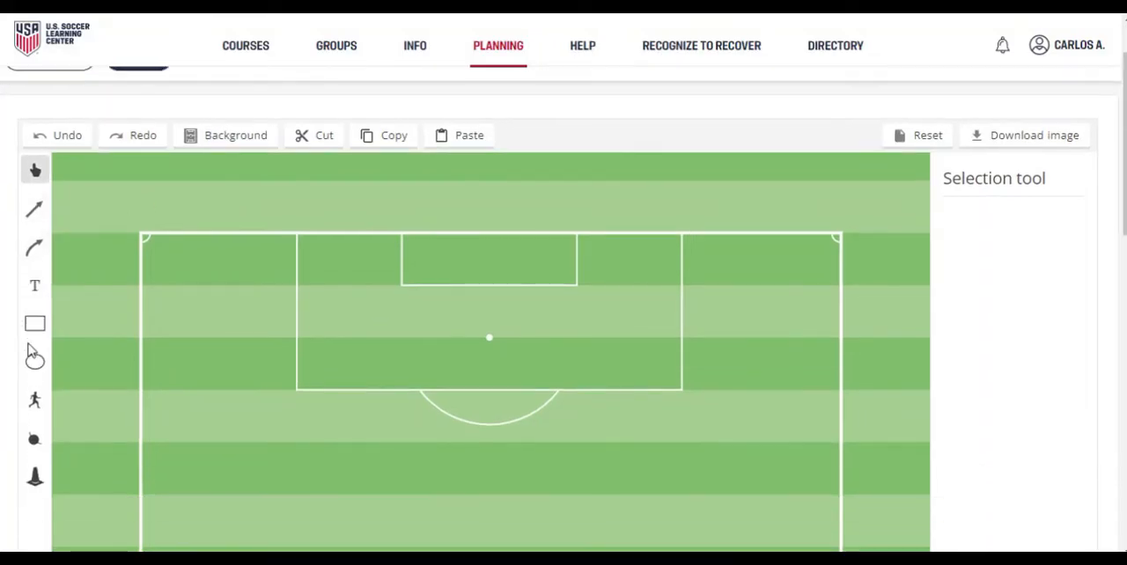
left_click(34, 438)
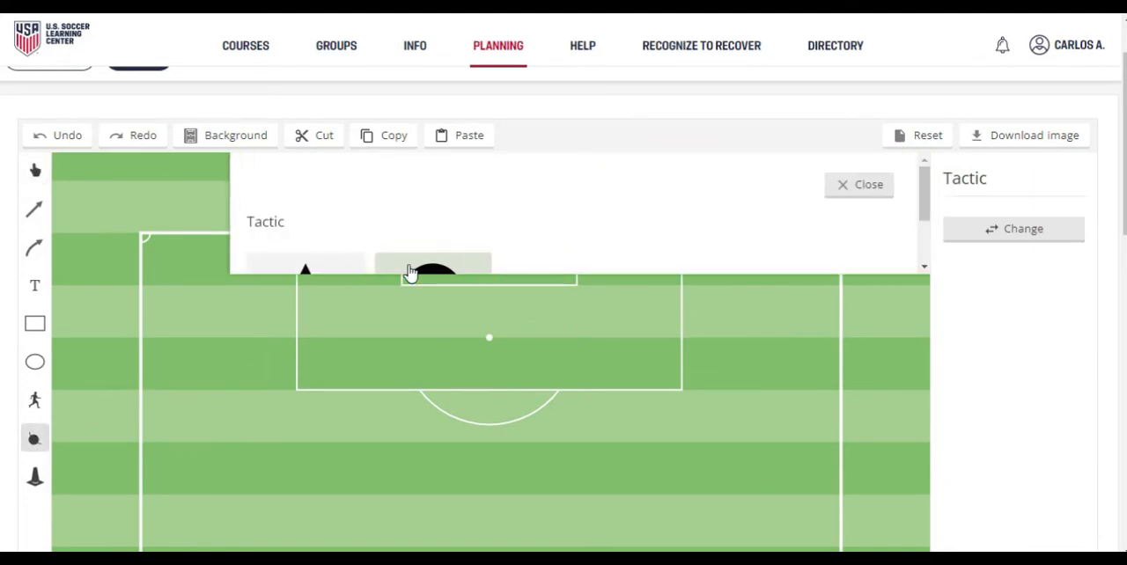
left_click(412, 268)
left_click(584, 404)
left_click(608, 429)
left_click(395, 452)
left_click(383, 412)
left_click(448, 366)
left_click(485, 361)
Step: Save the graphic and look at its thumbnail in the personal graphics library
scroll(1083, 238, "down", 1)
scroll(1078, 282, "down", 8)
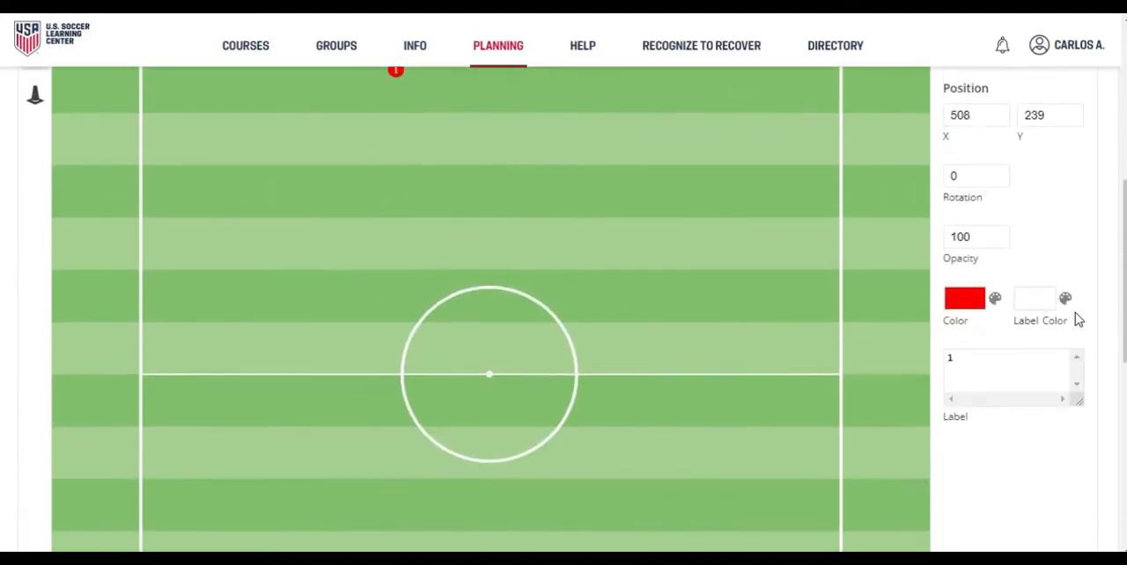
left_click(1081, 424)
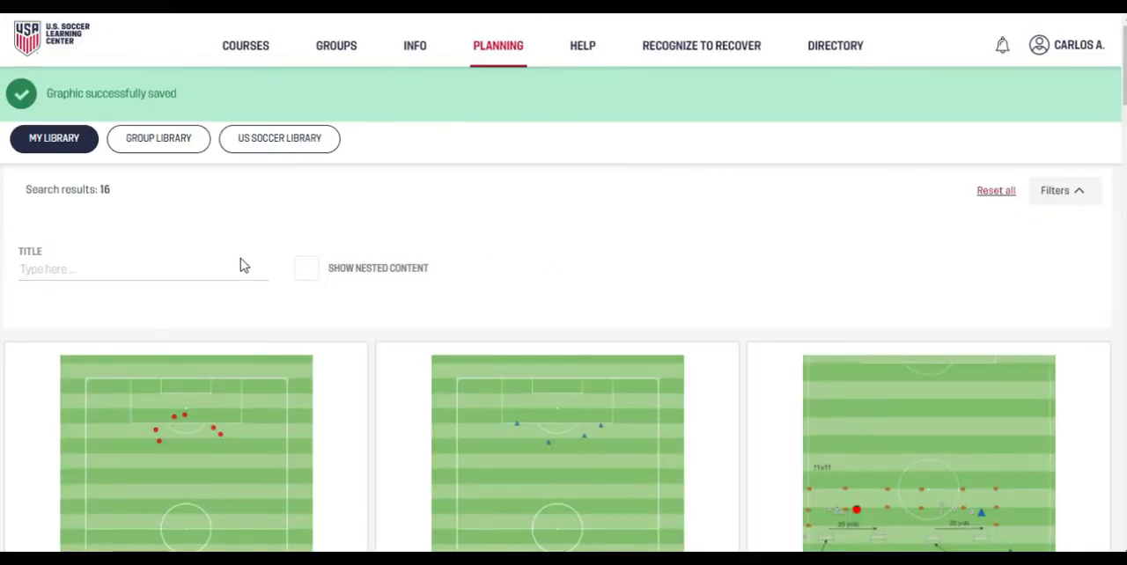
mouse_move(224, 421)
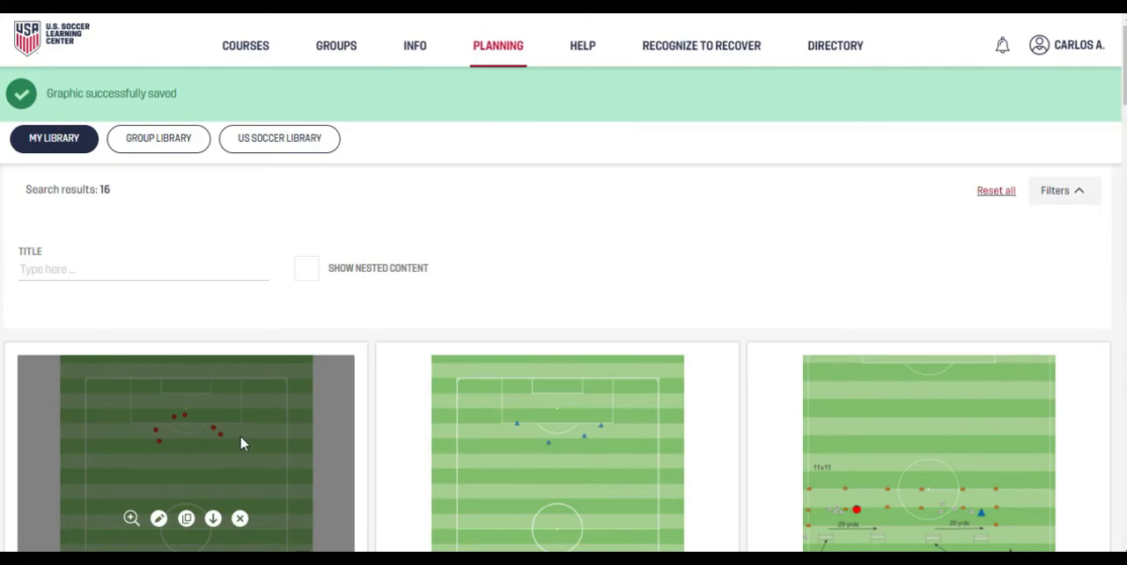
scroll(219, 414, "down", 3)
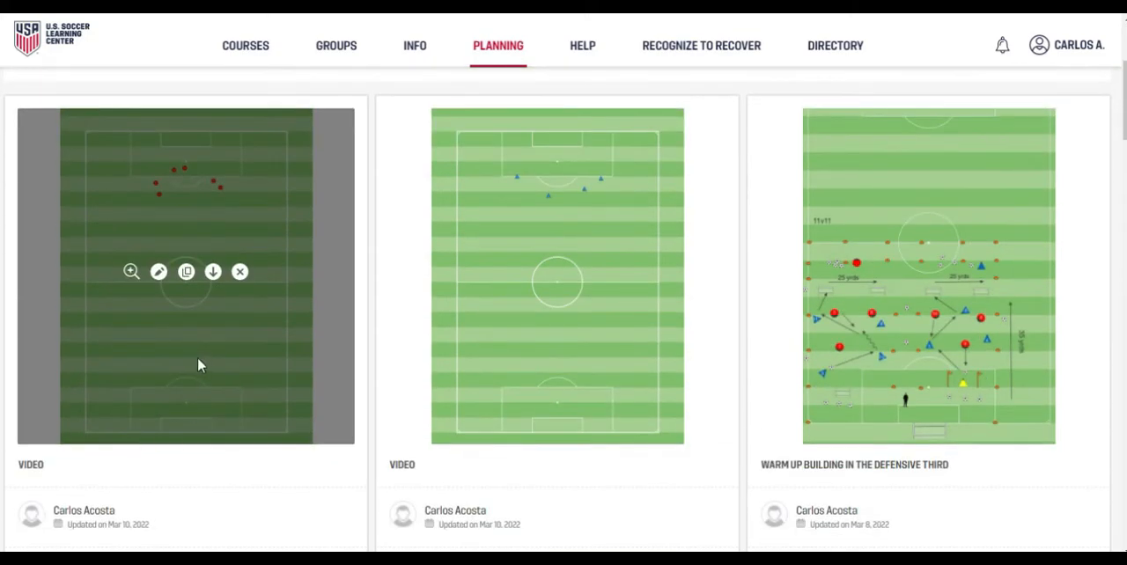
scroll(206, 357, "up", 3)
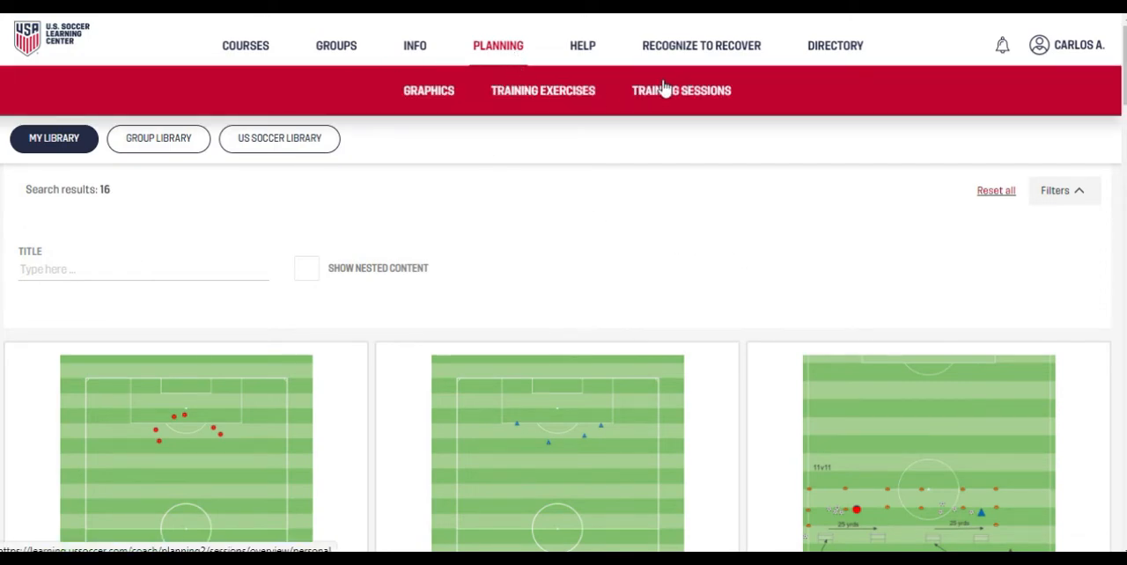
Step: Start a new training exercise and title it "video"
left_click(560, 100)
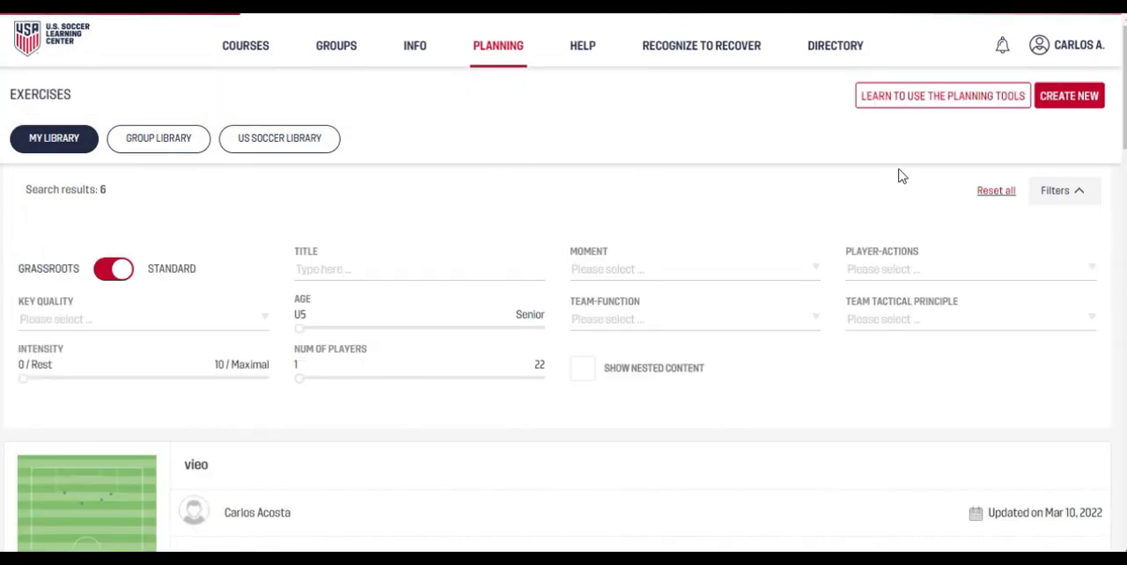
left_click(1067, 95)
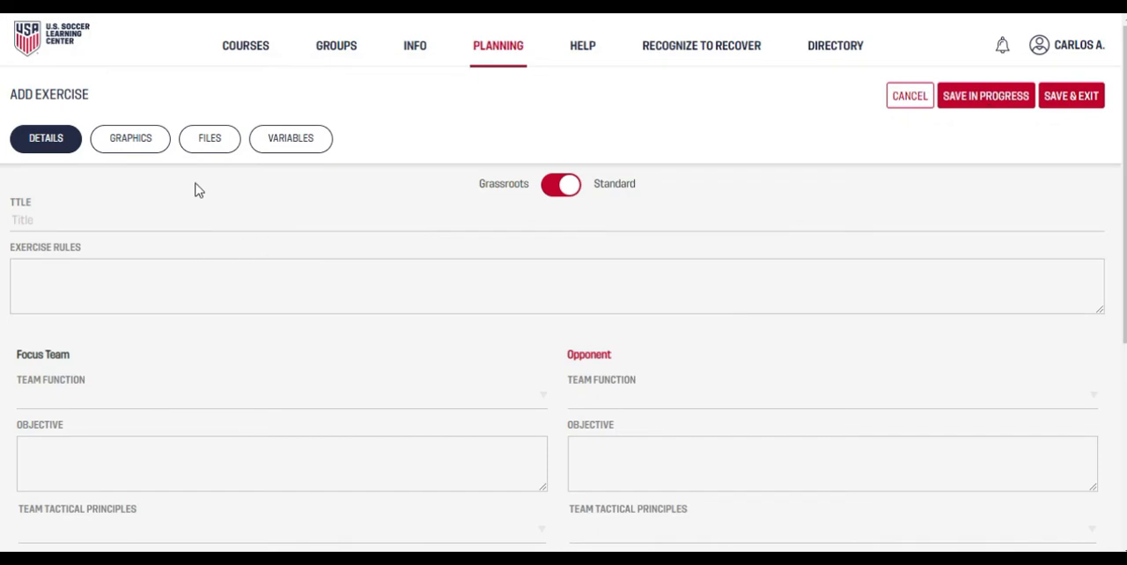
left_click(100, 229)
type("video")
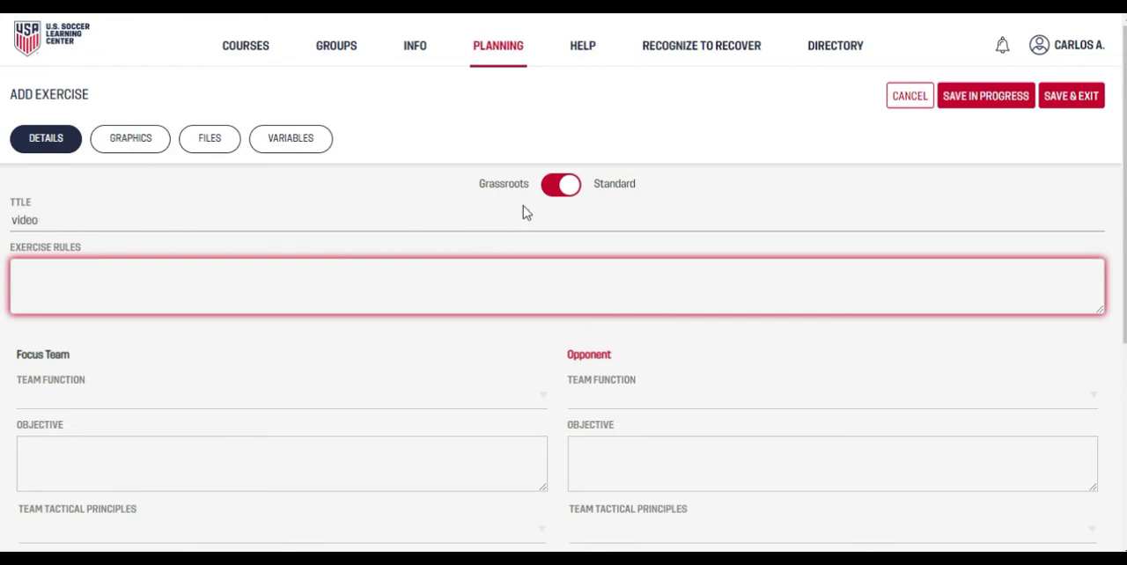
Step: Switch the exercise form to Grassroots and back to Standard
left_click(562, 200)
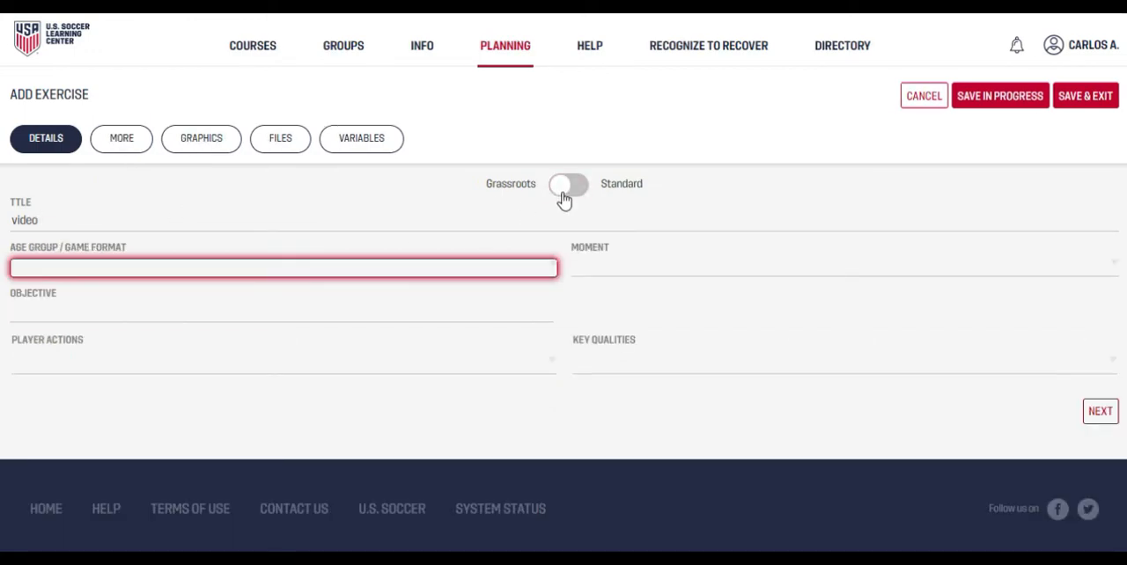
left_click(563, 199)
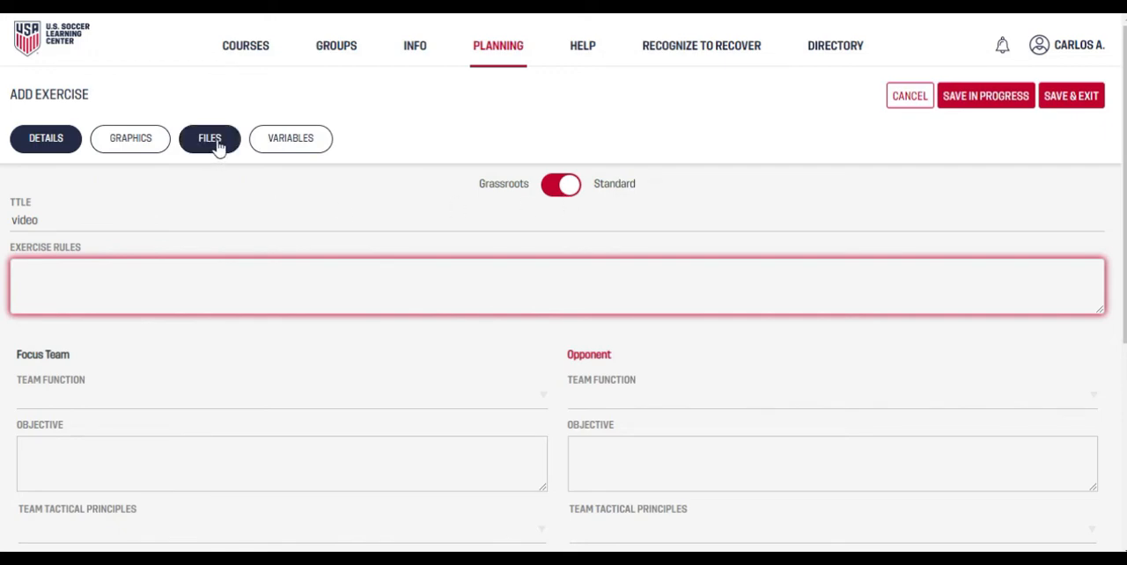
Step: Attach the existing "video" graphic with the six red markers from the personal library to the exercise
left_click(110, 151)
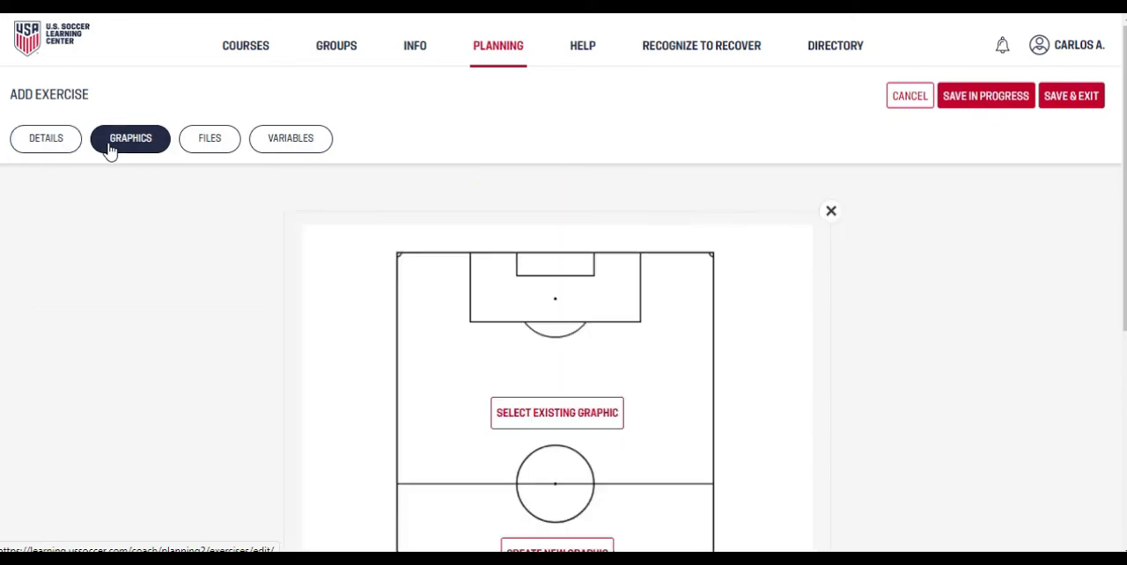
scroll(485, 354, "down", 1)
left_click(525, 335)
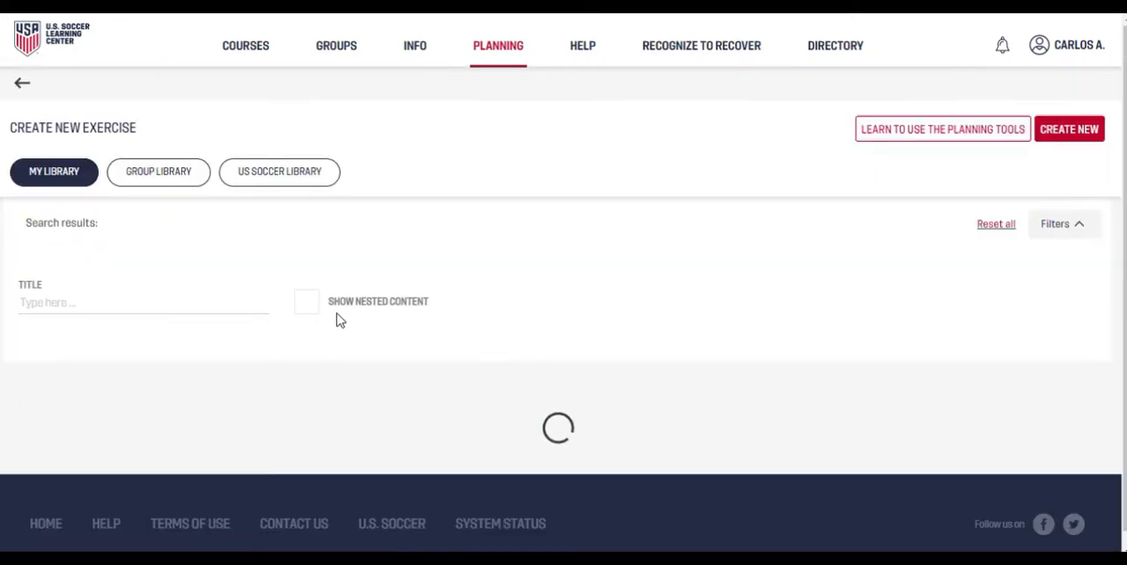
scroll(252, 377, "down", 3)
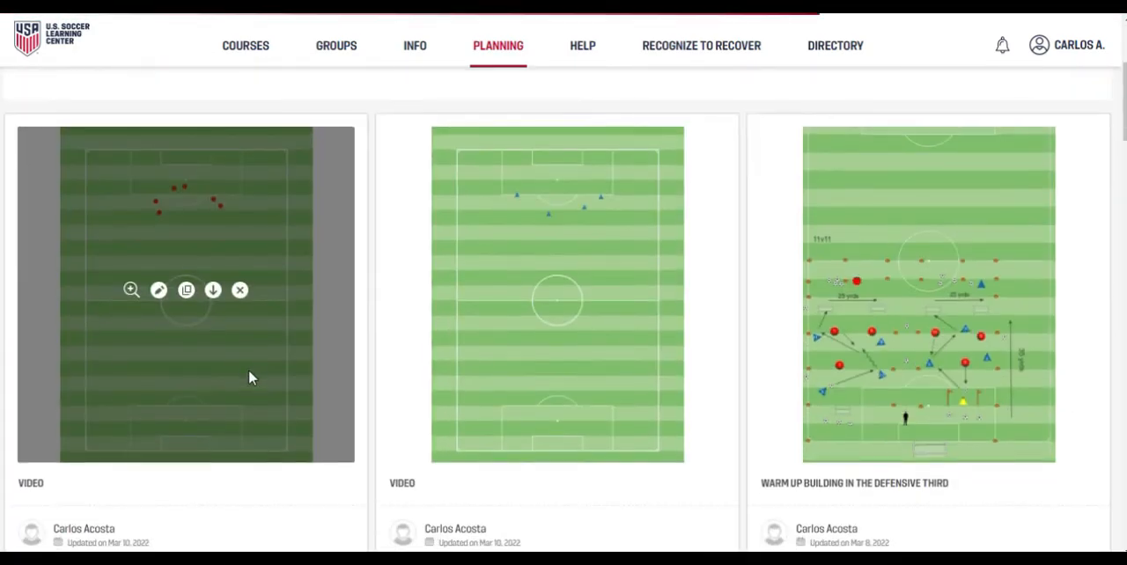
scroll(264, 388, "down", 1)
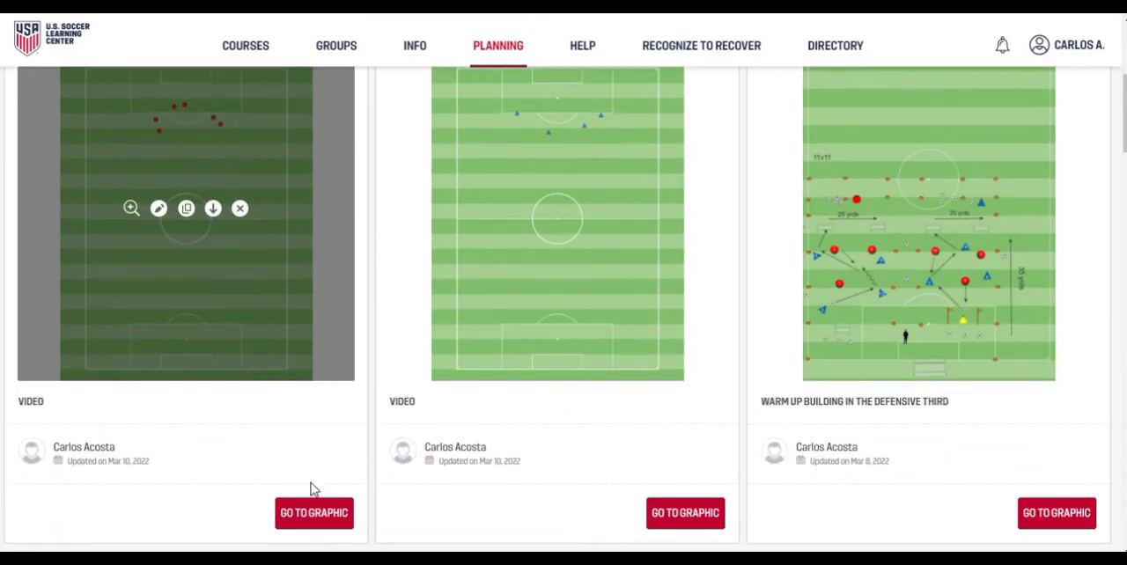
left_click(308, 522)
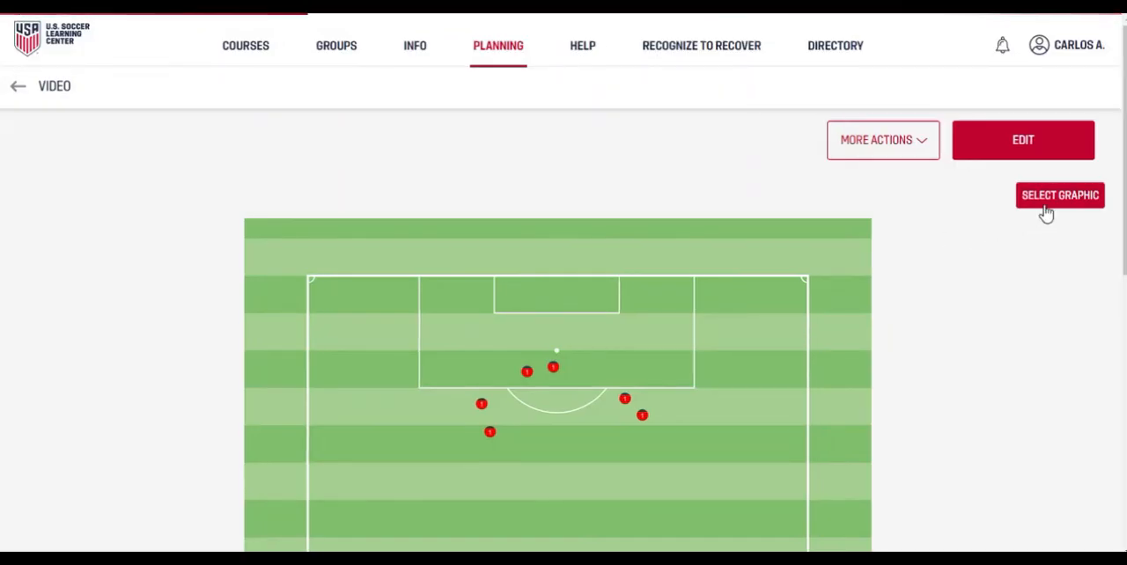
left_click(1046, 203)
Step: Proceed to the exercise's files section without uploading anything, then save and exit the exercise
scroll(1025, 216, "down", 5)
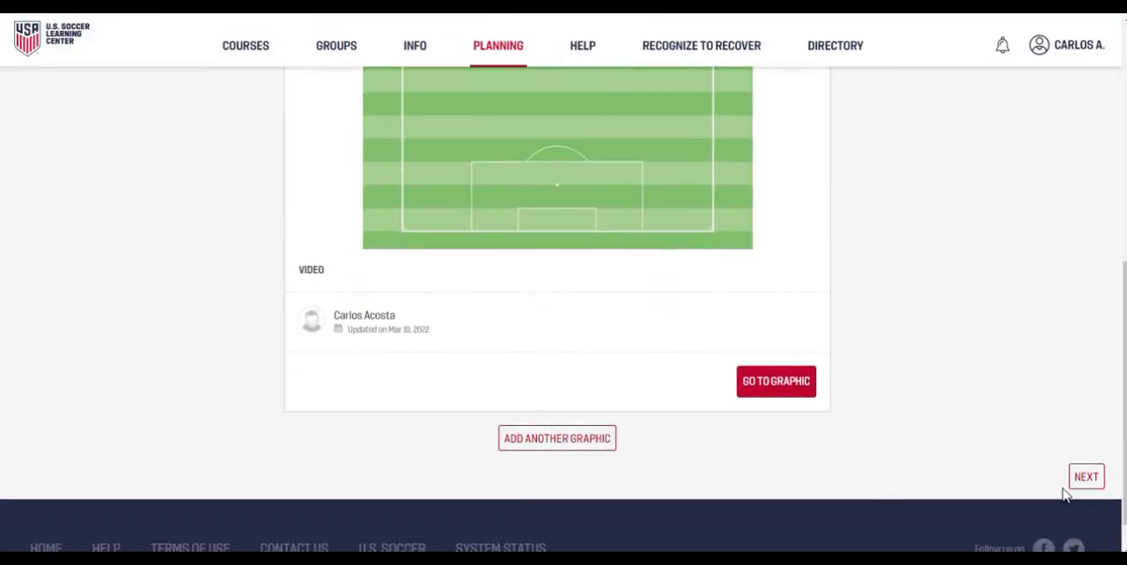
left_click(1101, 479)
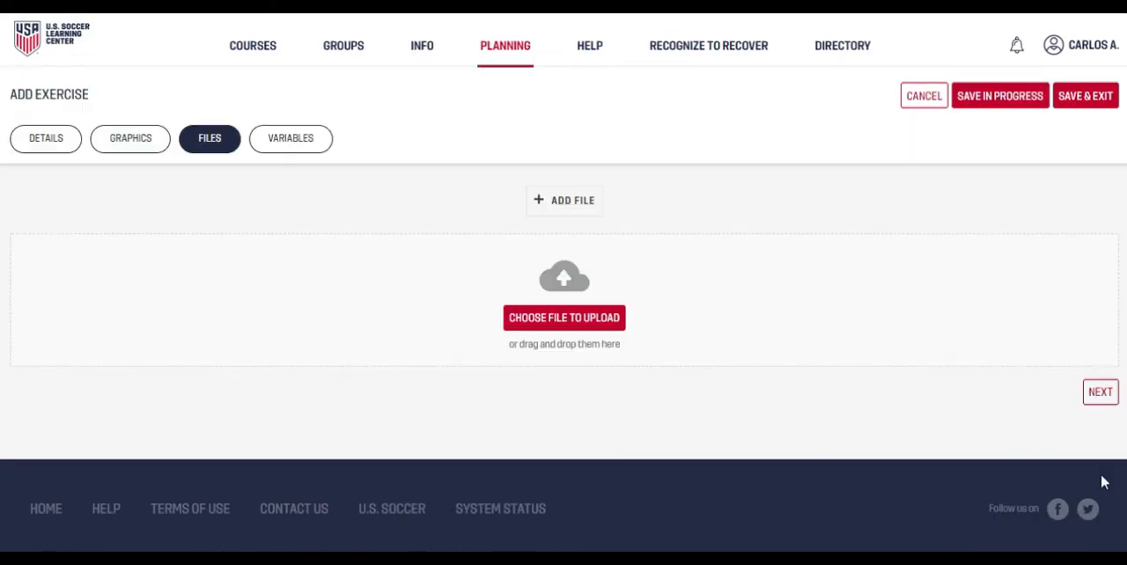
left_click(1080, 97)
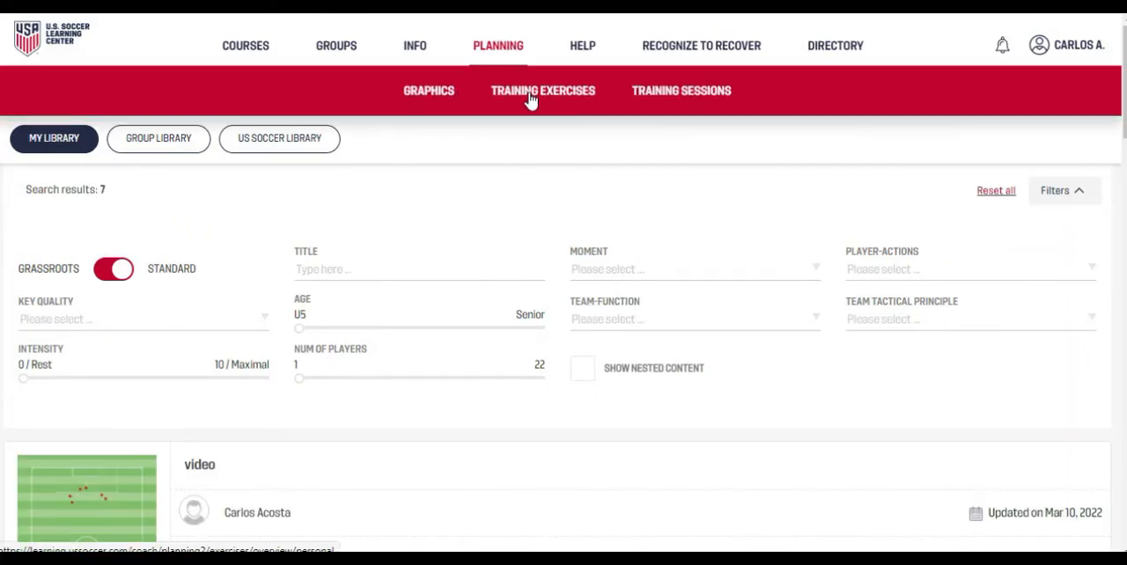
Step: Start a new training session and title it "subscribe"
left_click(683, 93)
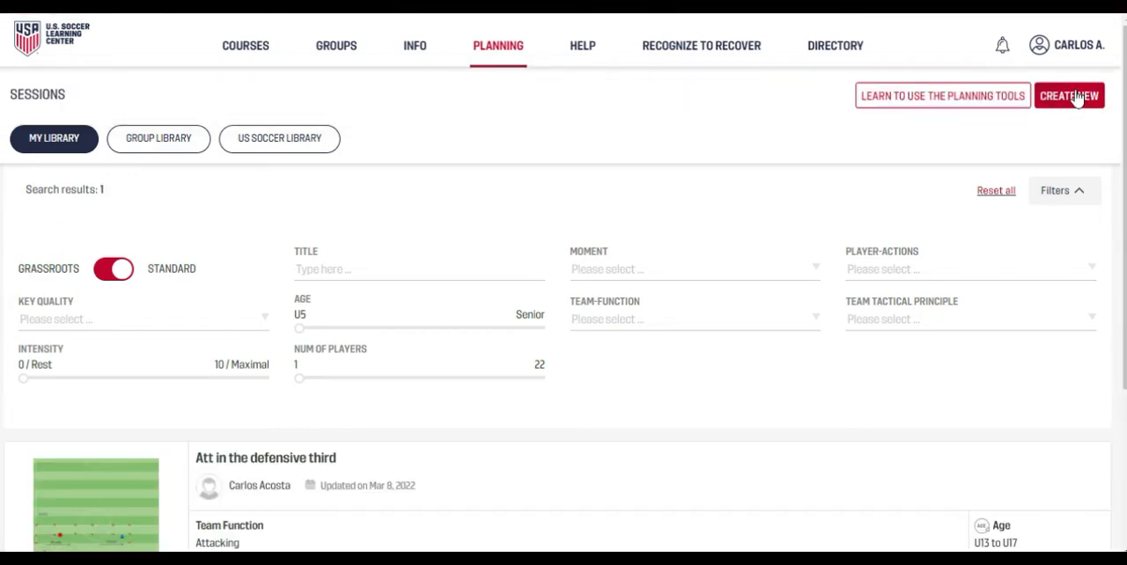
left_click(1078, 99)
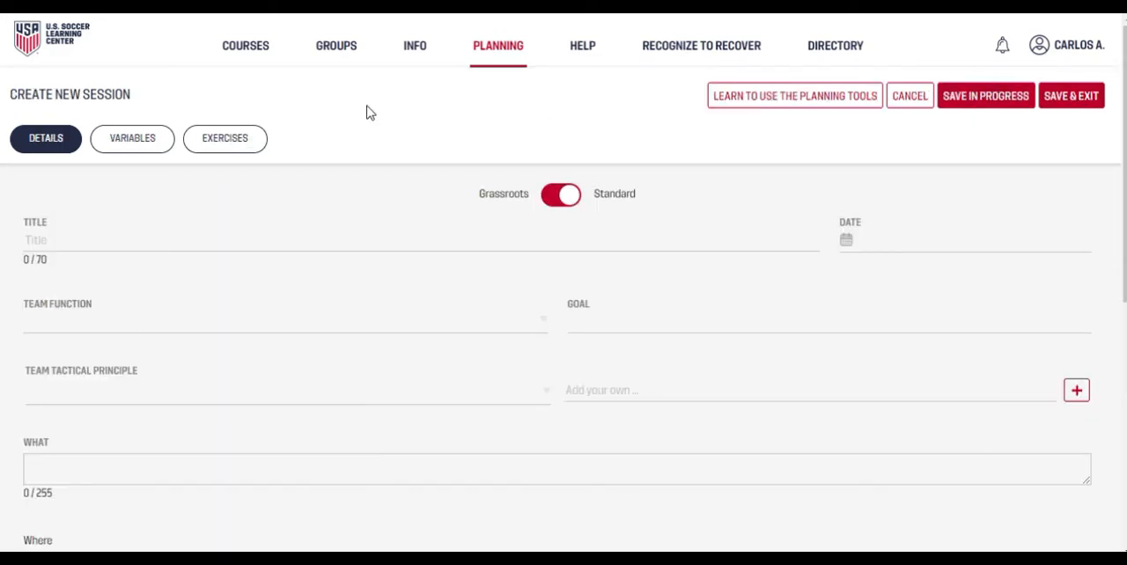
left_click(163, 240)
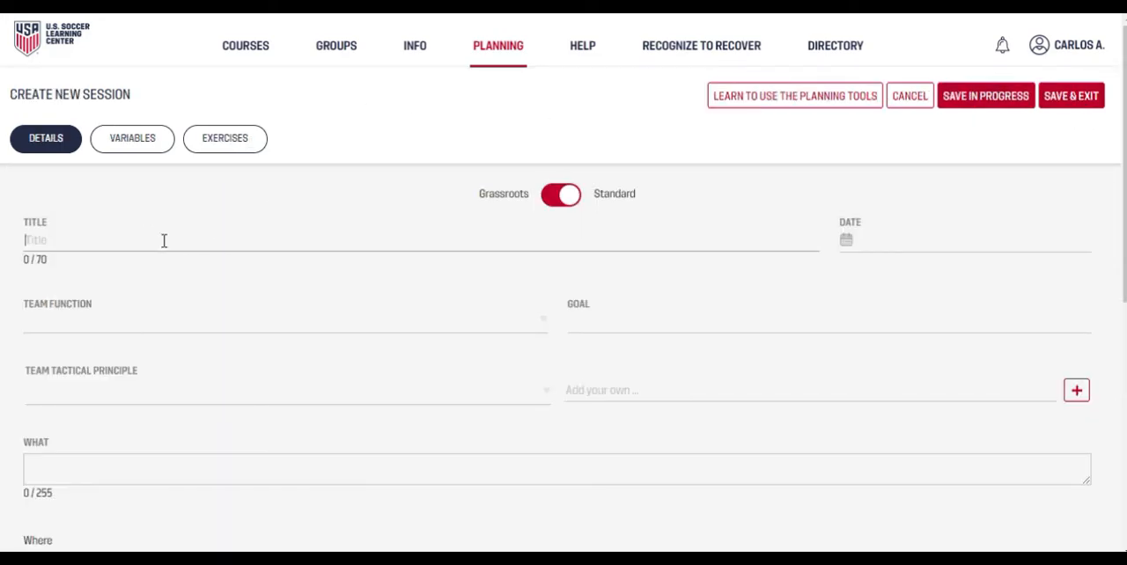
type("subscribe")
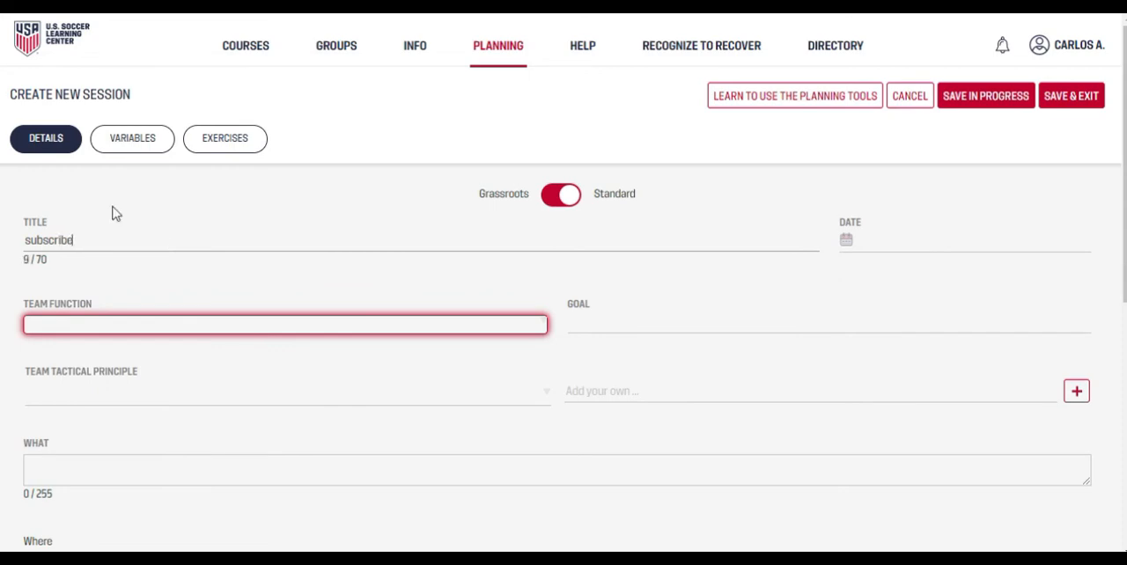
Step: Add the existing "video" exercise with the red markers from the personal library to the session's first exercise slot
left_click(137, 141)
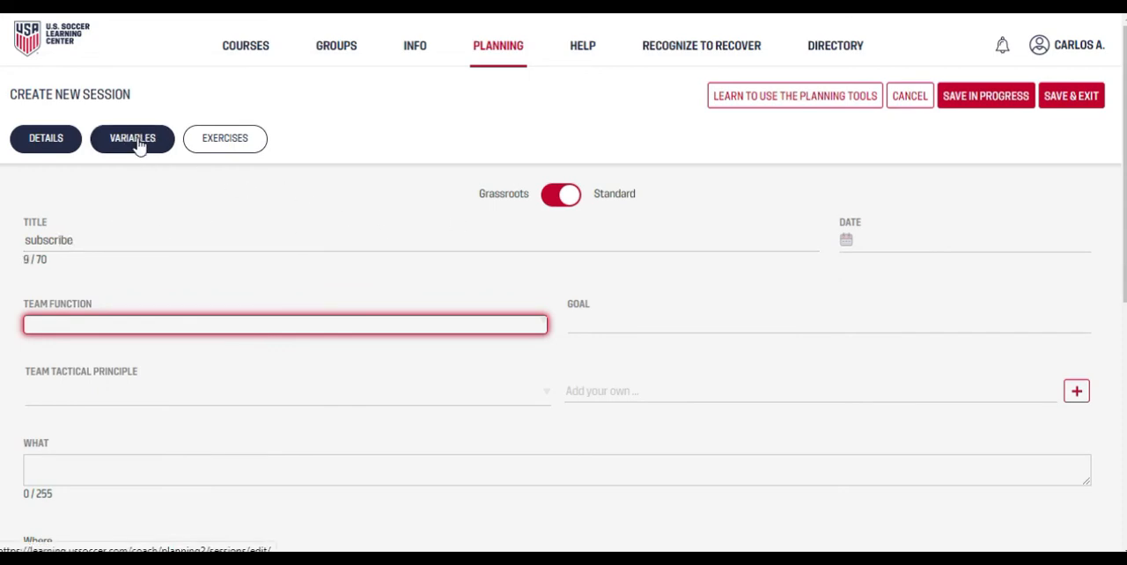
left_click(226, 141)
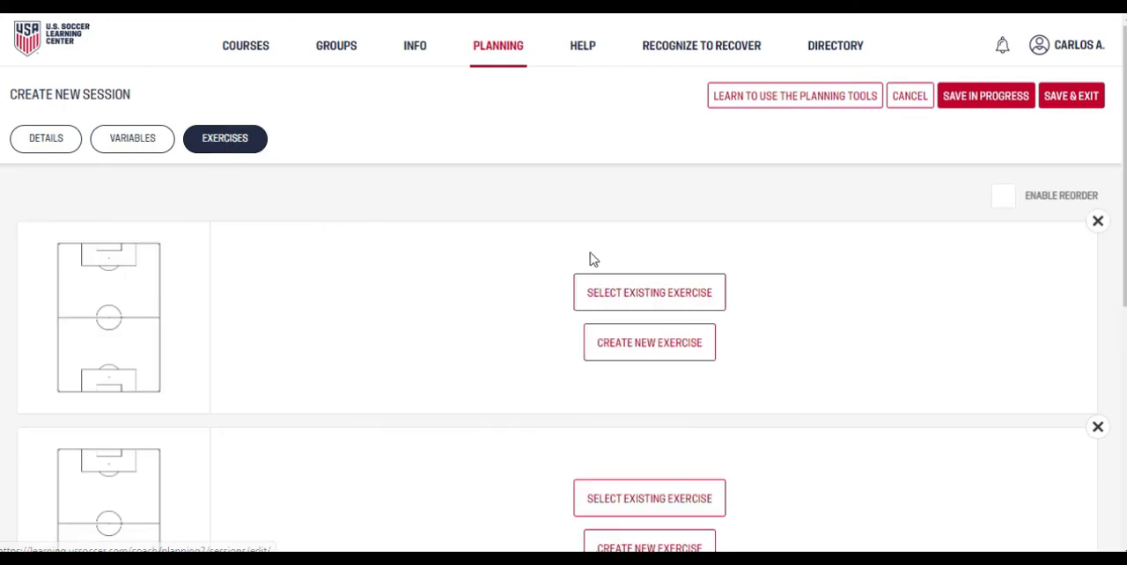
left_click(652, 295)
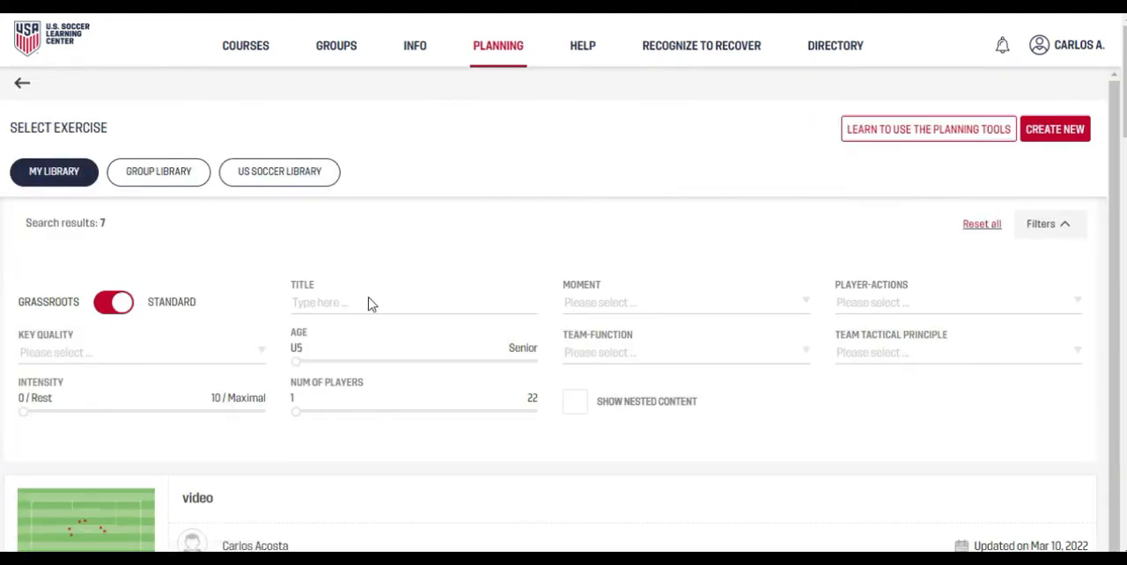
scroll(235, 366, "down", 2)
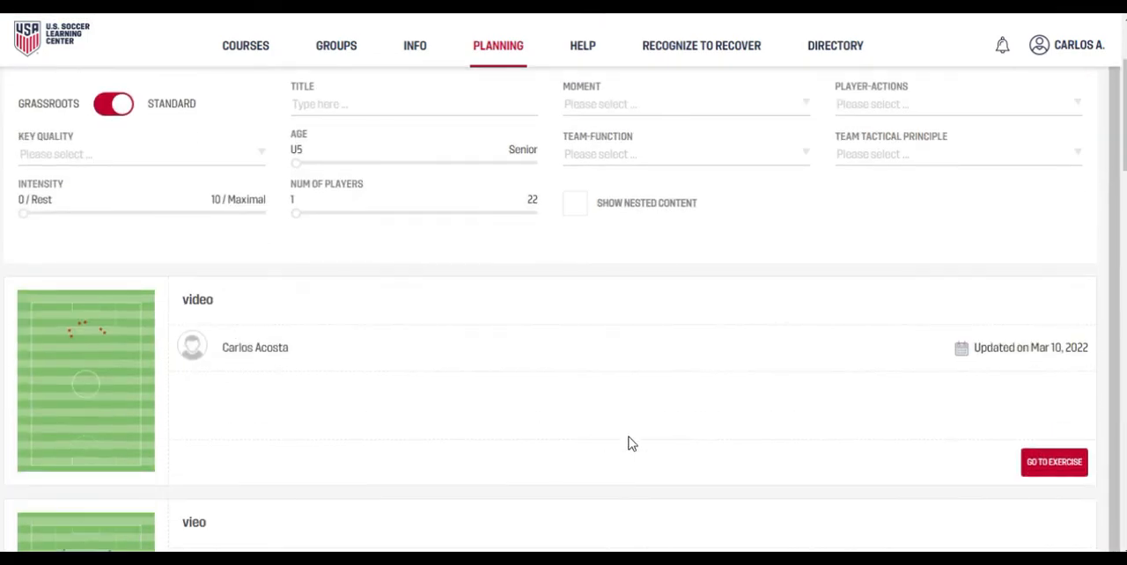
left_click(1048, 468)
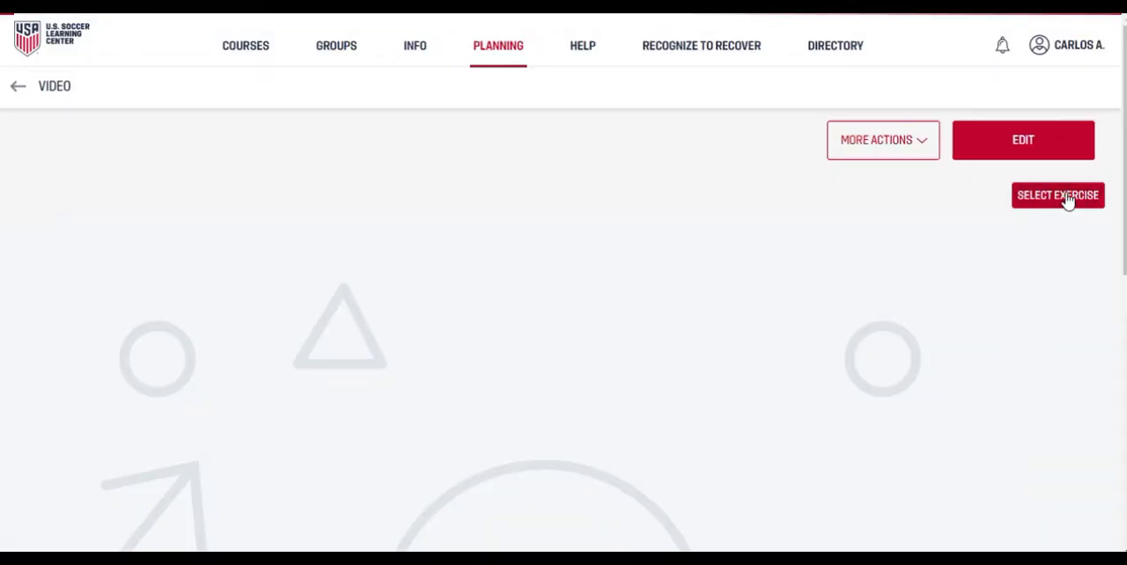
left_click(1064, 197)
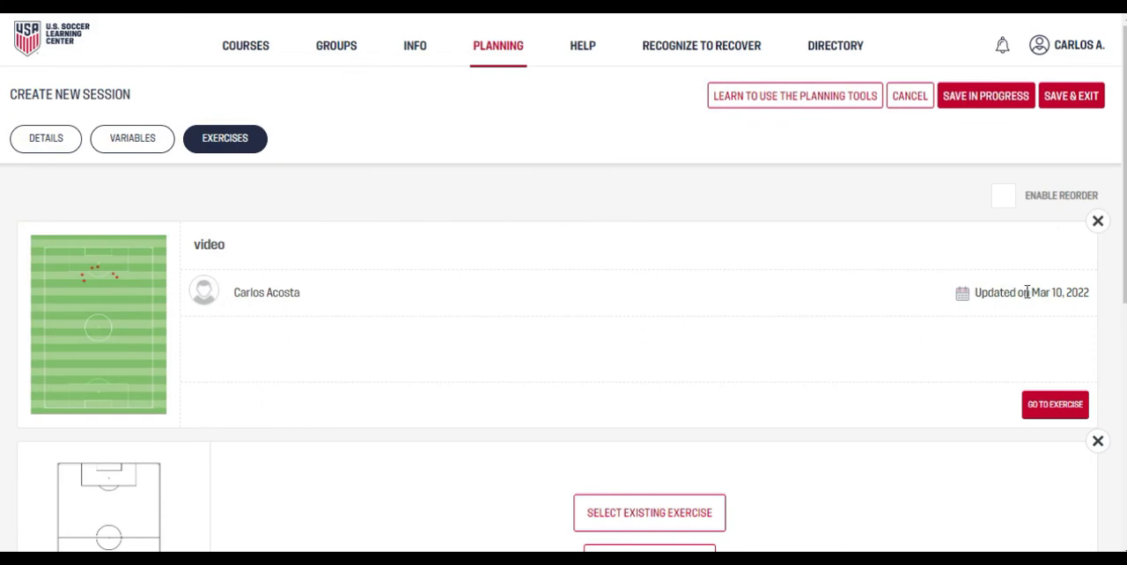
Step: Review the new session's exercise list, from the added "video" exercise through the remaining empty exercise slots, and the available planning sections
scroll(813, 273, "down", 1)
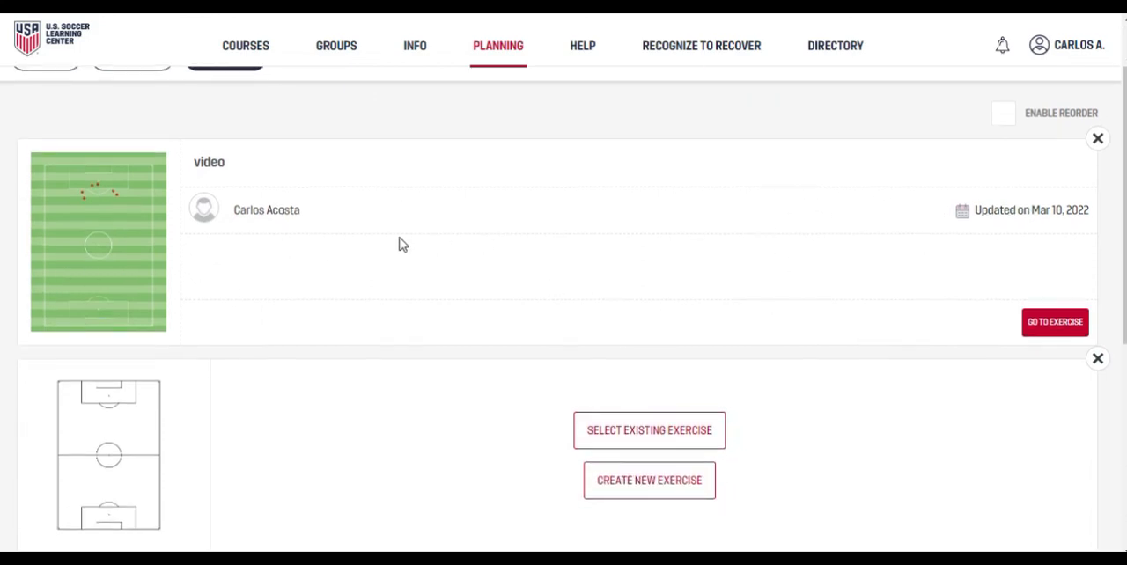
scroll(722, 255, "down", 1)
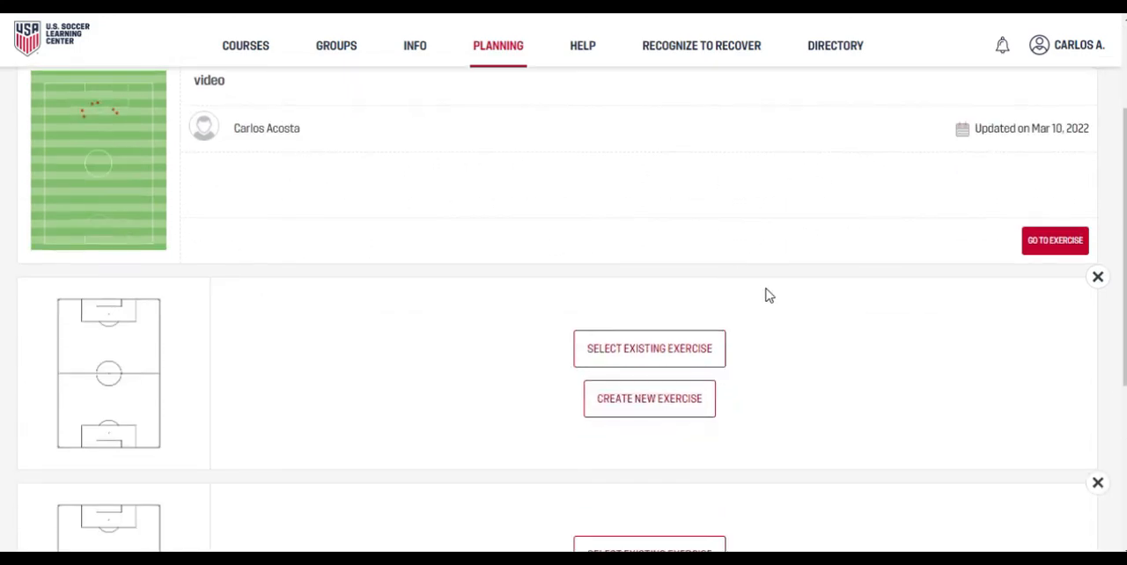
scroll(361, 225, "up", 1)
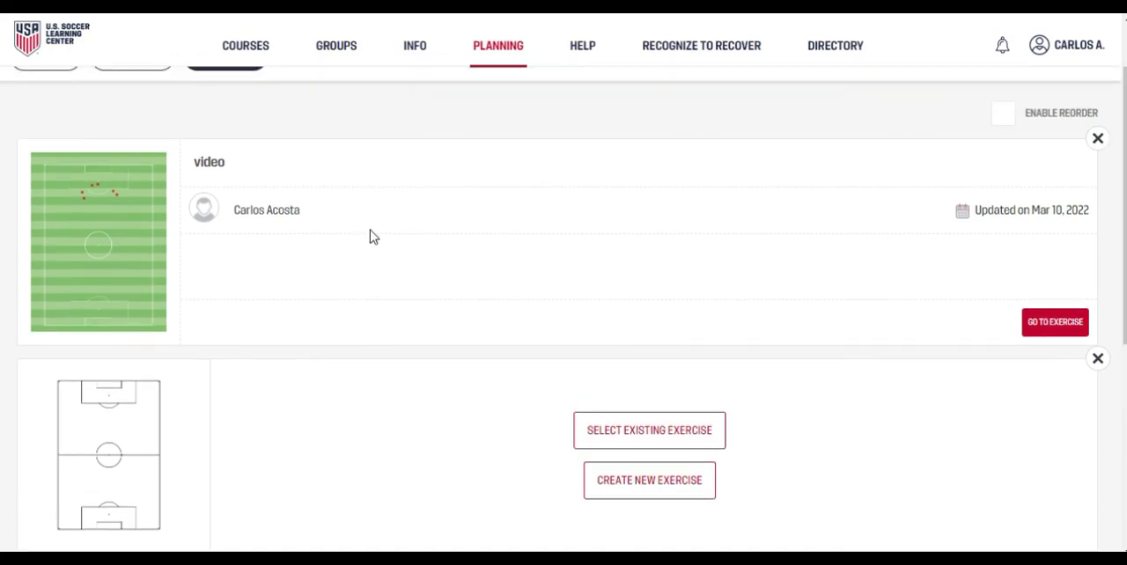
scroll(370, 231, "down", 1)
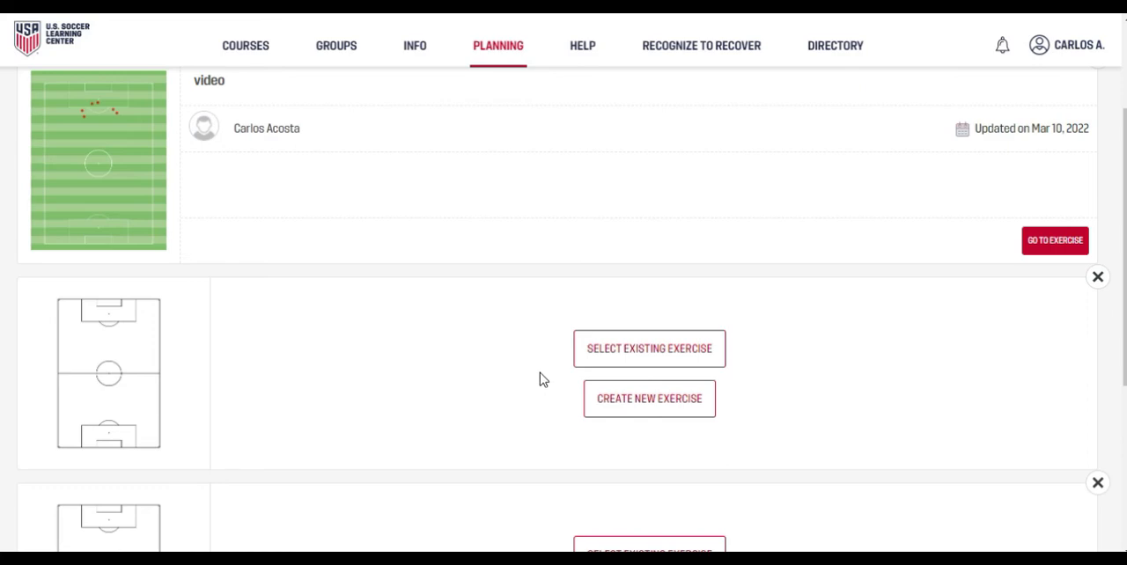
scroll(537, 379, "down", 2)
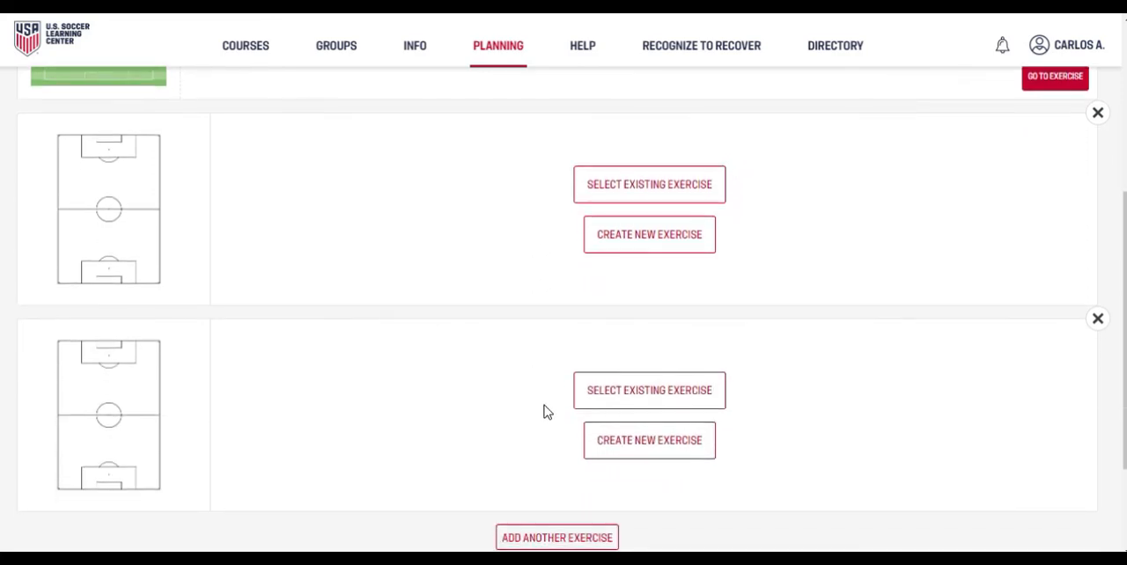
scroll(546, 431, "down", 1)
scroll(543, 382, "up", 2)
scroll(545, 396, "up", 1)
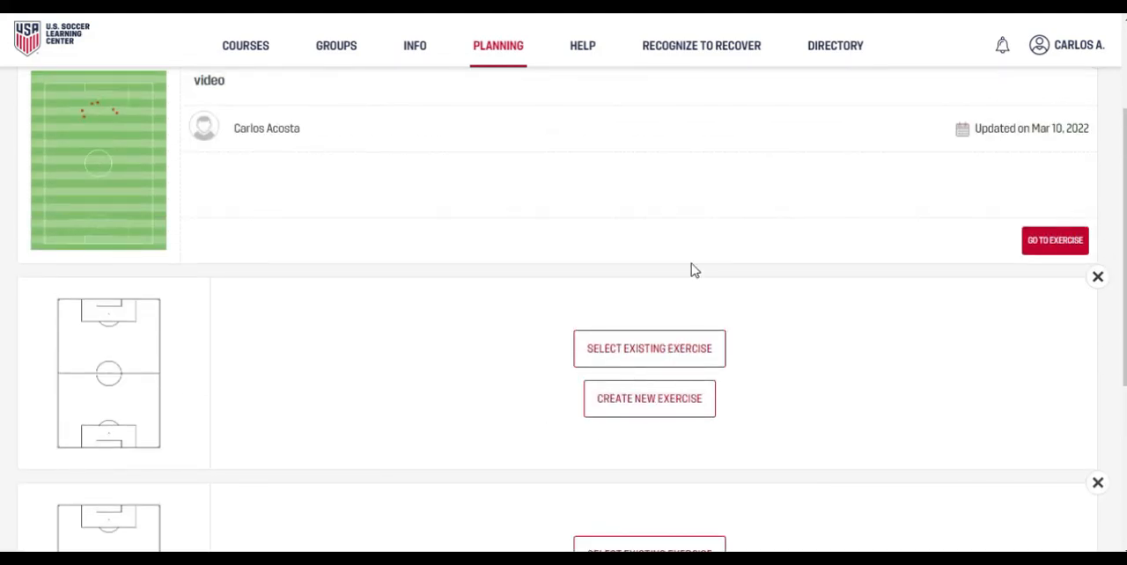
scroll(690, 284, "up", 2)
mouse_move(511, 56)
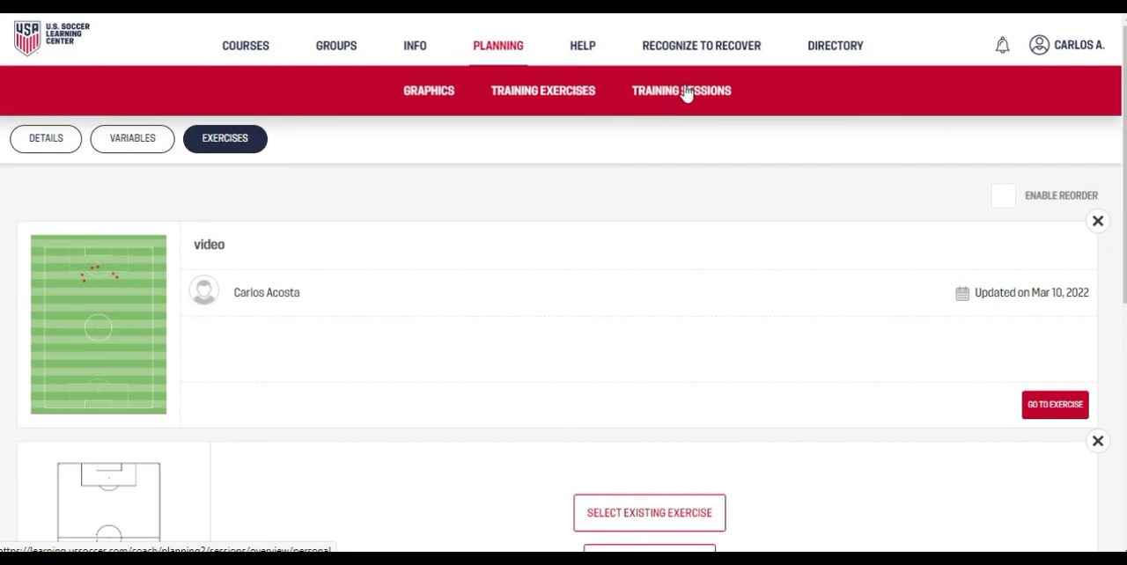
scroll(685, 143, "down", 1)
scroll(682, 142, "down", 3)
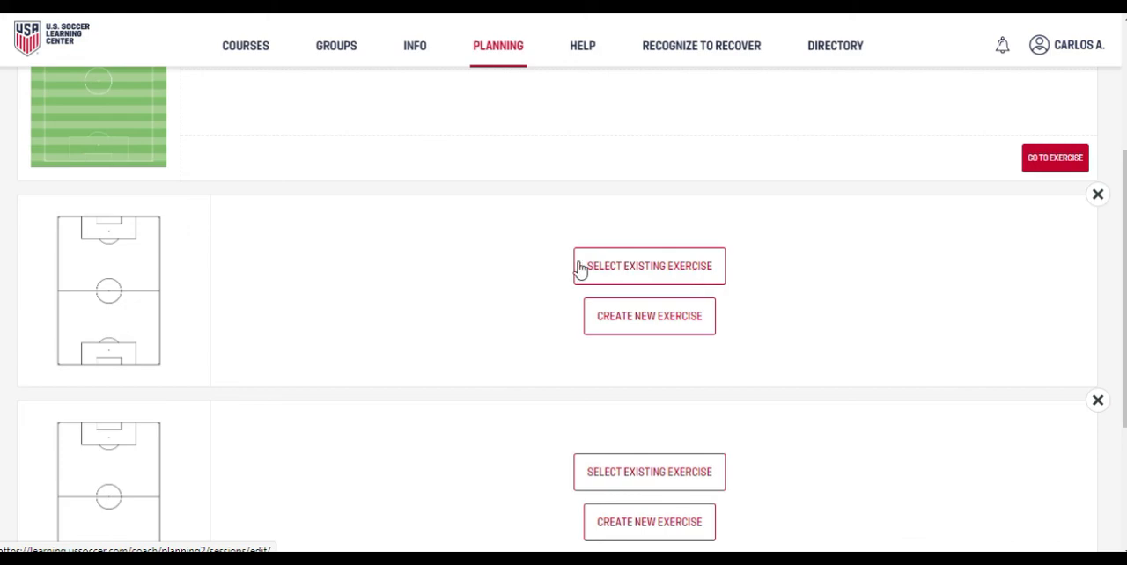
scroll(574, 280, "up", 3)
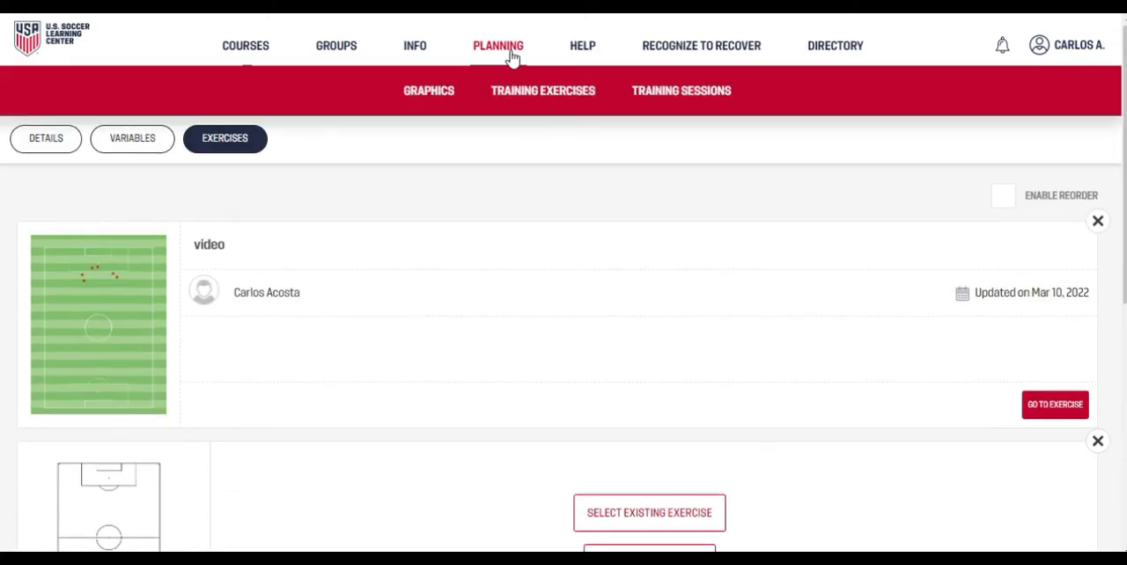